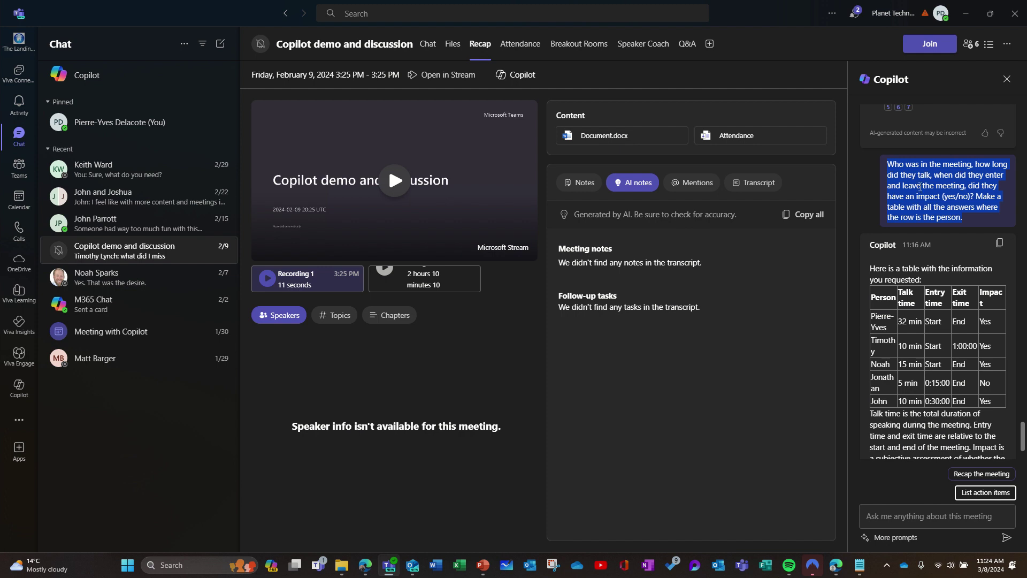
Step: Paste the earlier participant-table question into Copilot's 'Ask me anything about this meeting' box as a new draft
scroll(912, 374, "down", 1)
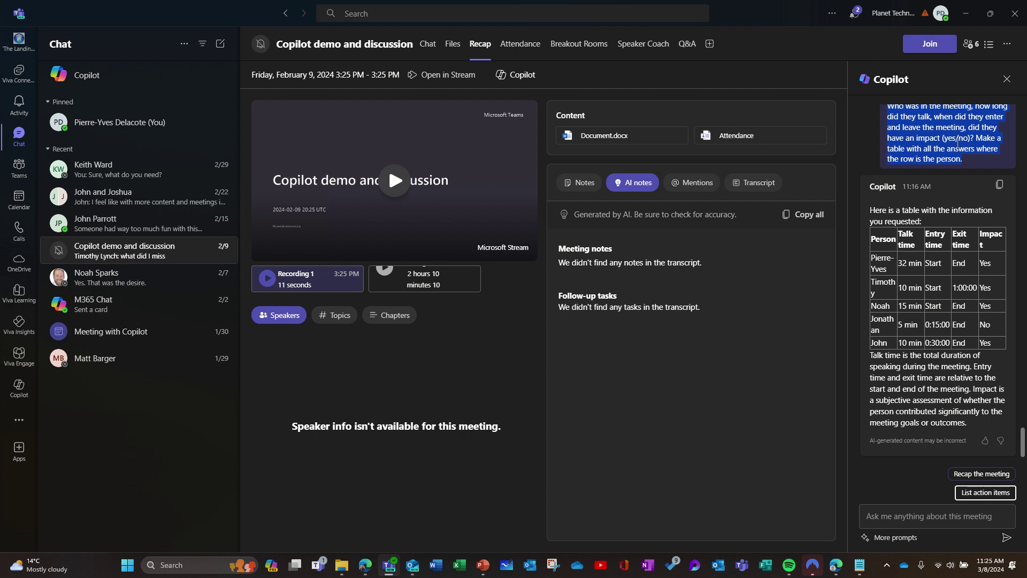
scroll(909, 240, "up", 1)
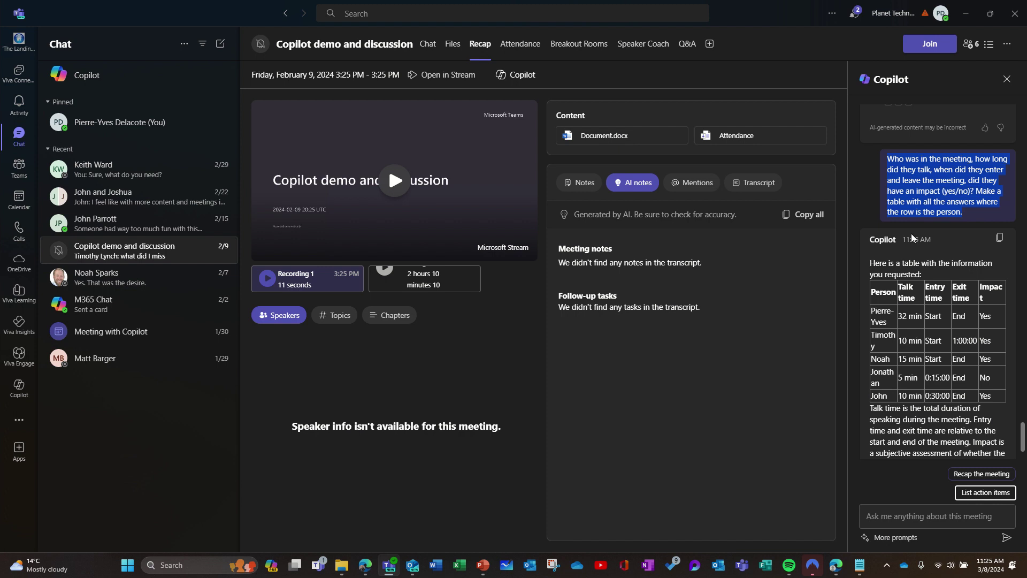
left_click(904, 515)
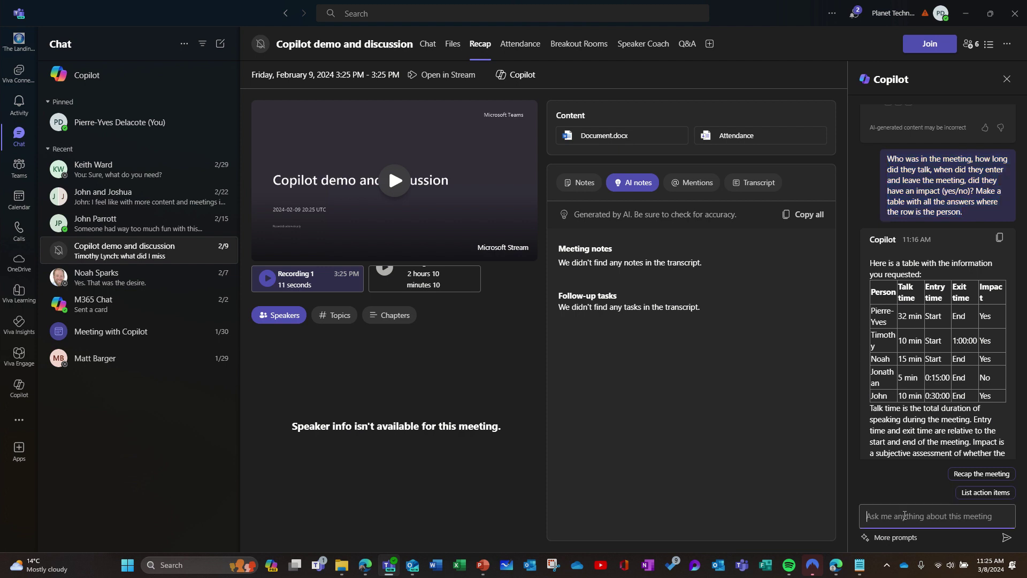
type("Who was in the meeting, how long did they talk, when did they enter and leave the meeting, did they have an impact (yes/no)? Make a table with all the answers where the row is the person.")
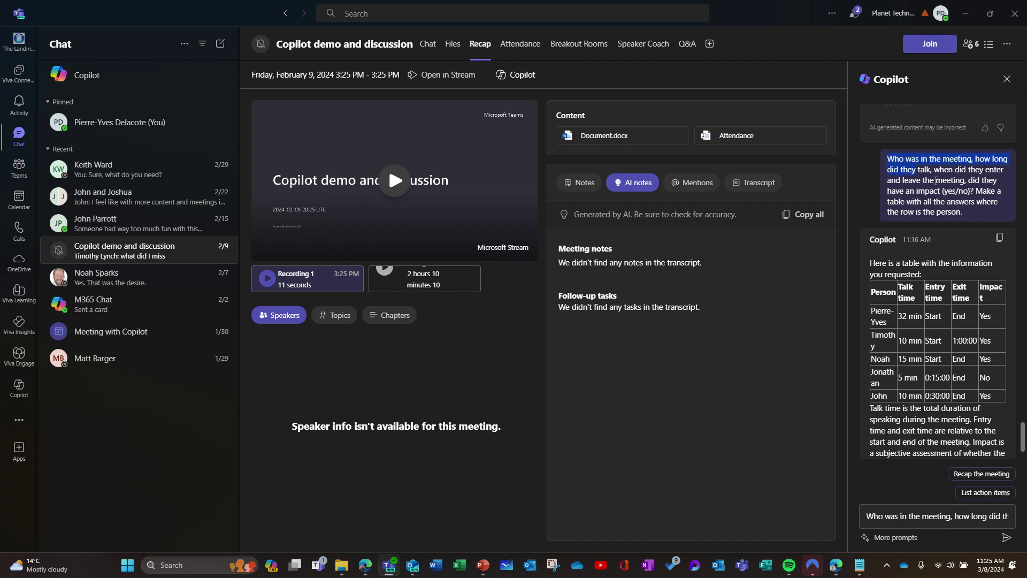
left_click_drag(887, 157, 996, 213)
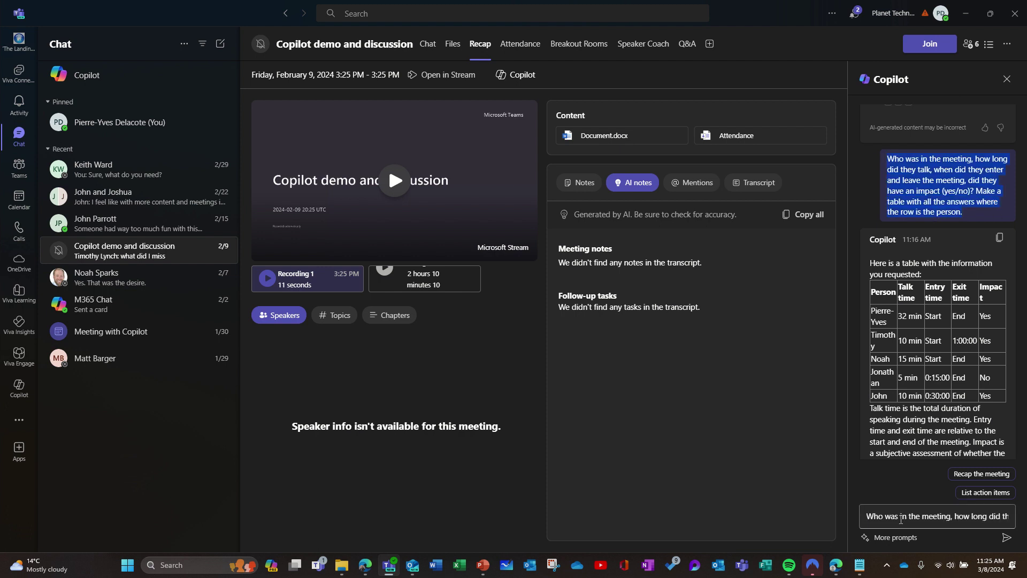
left_click(927, 520)
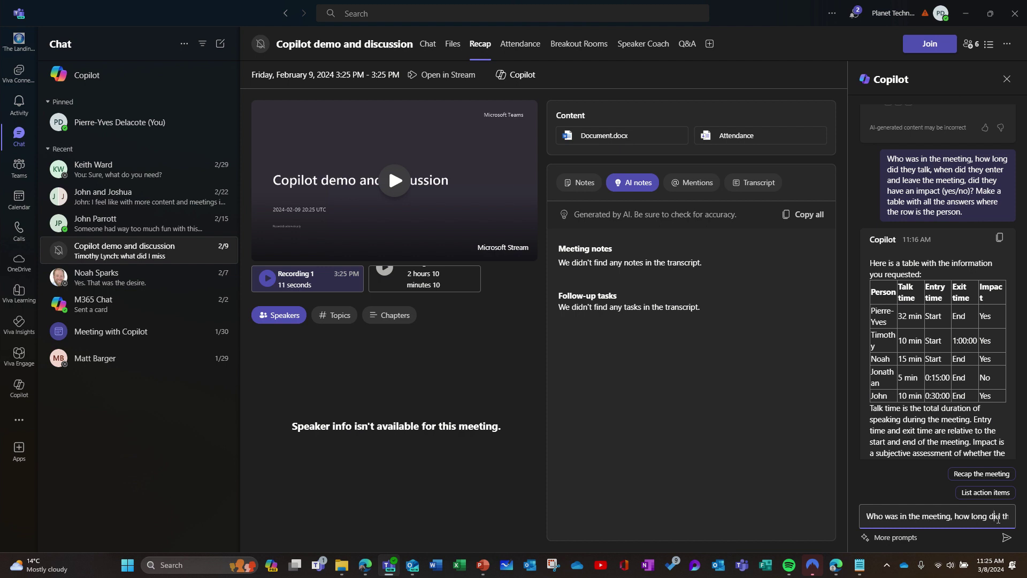
Step: Move the caret through the draft prompt to the 'impact (yes/no)' question
key("End")
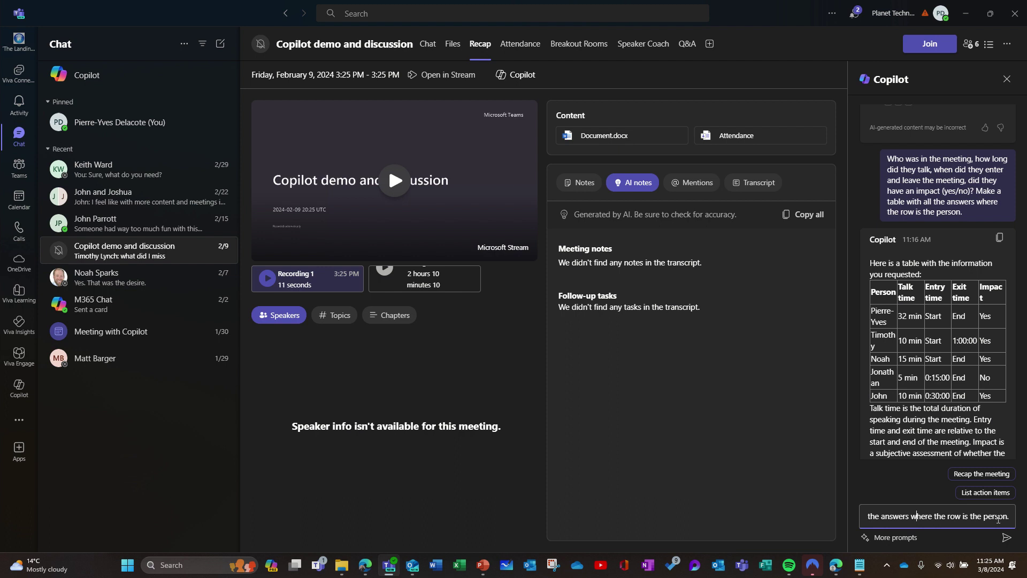
key("Left")
key("Left")
key("Left")
key("Left")
key("Left")
key("Left")
key("Left")
key("Left")
key("Left")
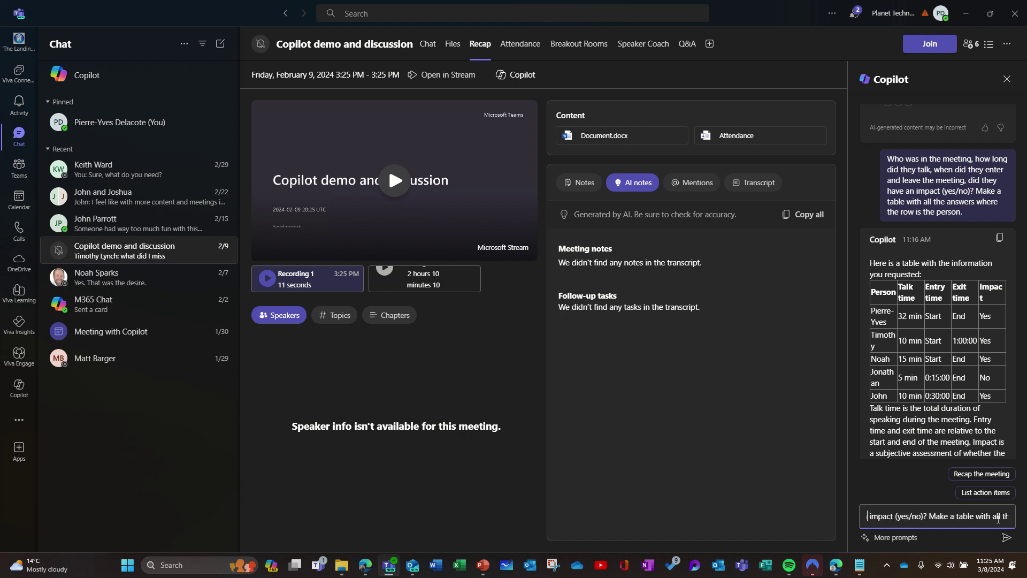
key("Left")
key("Left")
key("Left")
key("Left")
key("Left")
key("Left")
key("Left")
key("Left")
key("Left")
key("Left")
key("Left")
key("Left")
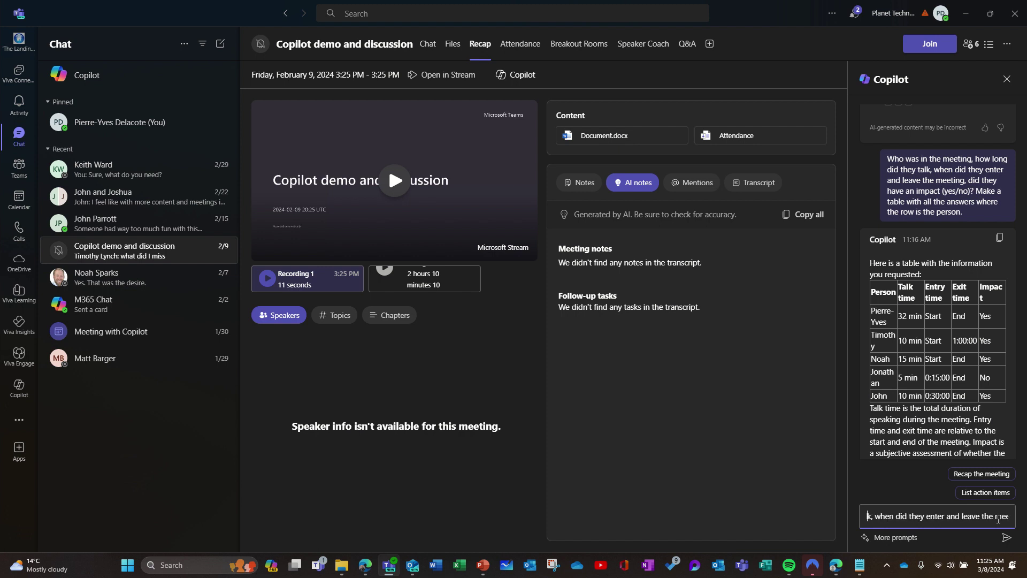
key("Left")
key("Left")
key("Left")
key("Left")
key("Left")
key("Left")
key("Left")
key("Left")
key("Left")
key("Left")
key("Left")
key("Left")
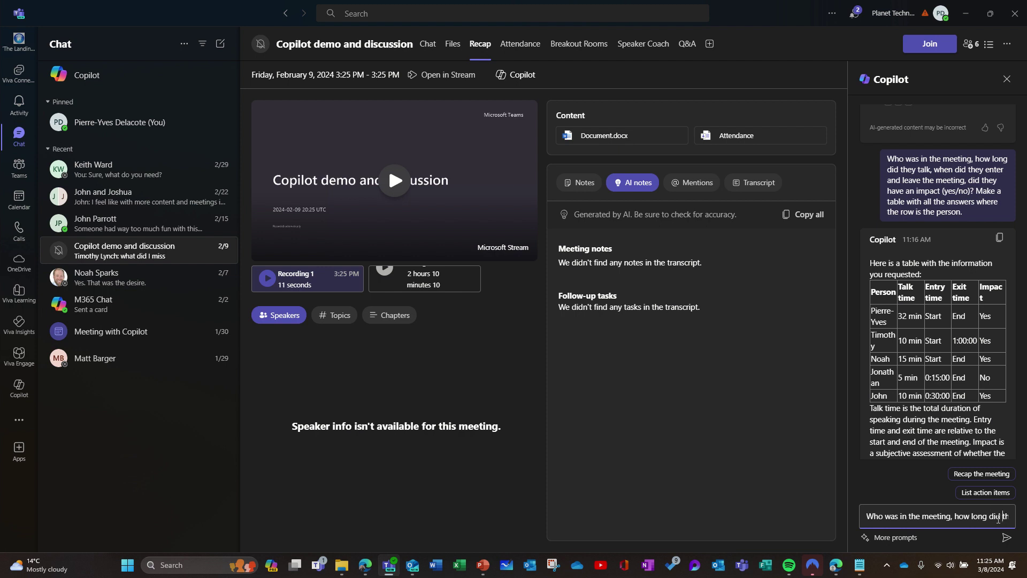
key("Right")
key("Right")
key("Right")
key("Right")
key("Right")
key("Right")
key("Right")
key("Right")
key("Right")
key("Right")
key("Right")
key("Right")
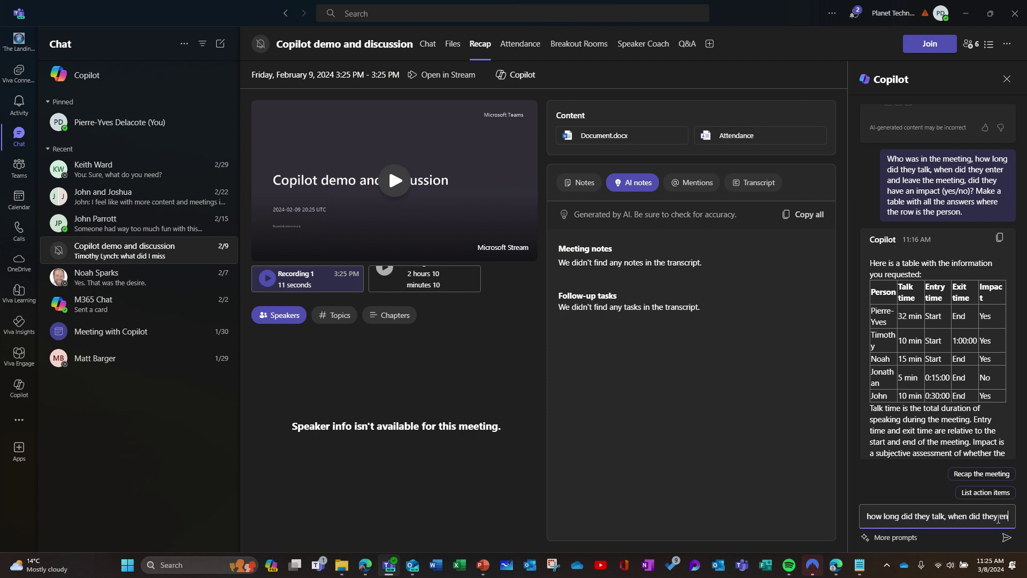
key("Right")
key("Right")
key("Right")
key("Right")
key("Right")
key("Right")
key("Right")
key("Right")
key("Right")
key("Right")
key("Right")
key("Right")
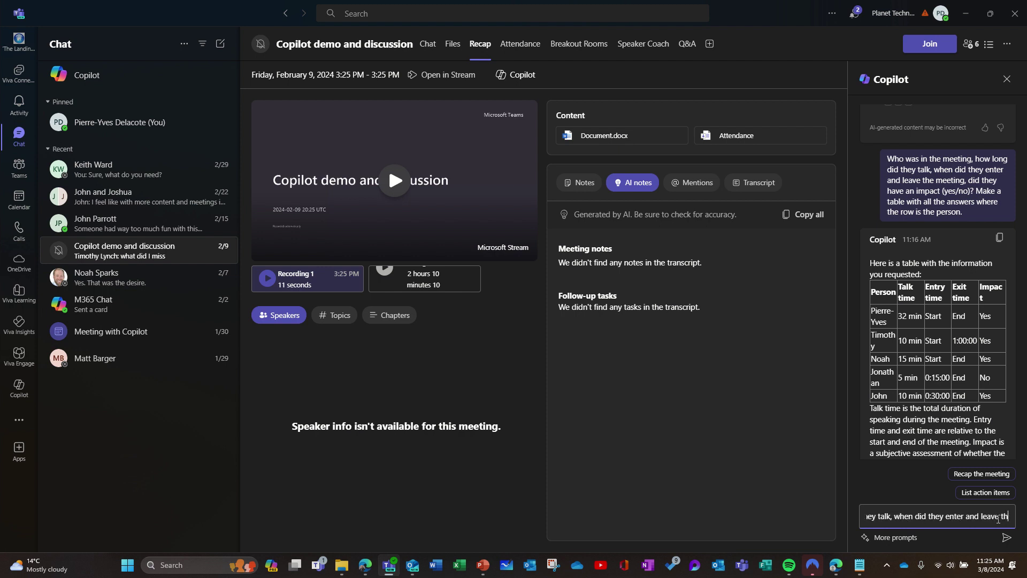
key("Right")
key("Right")
key("Right")
key("Right")
key("Right")
key("Right")
key("Right")
key("Right")
key("Right")
key("Right")
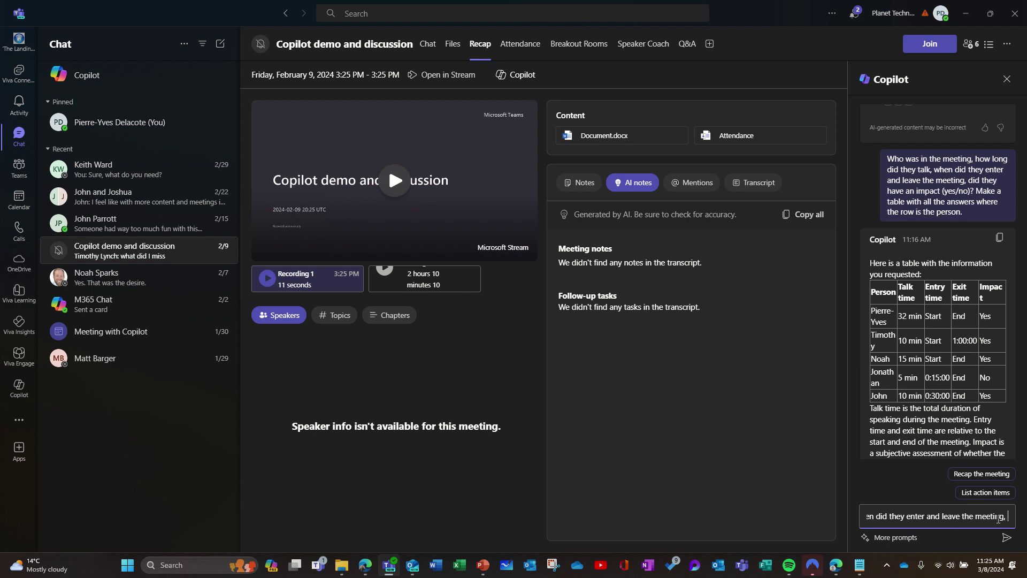
key("Right")
key("Right")
key("Right")
key("Right")
key("Right")
key("Right")
key("Right")
key("Right")
key("Right")
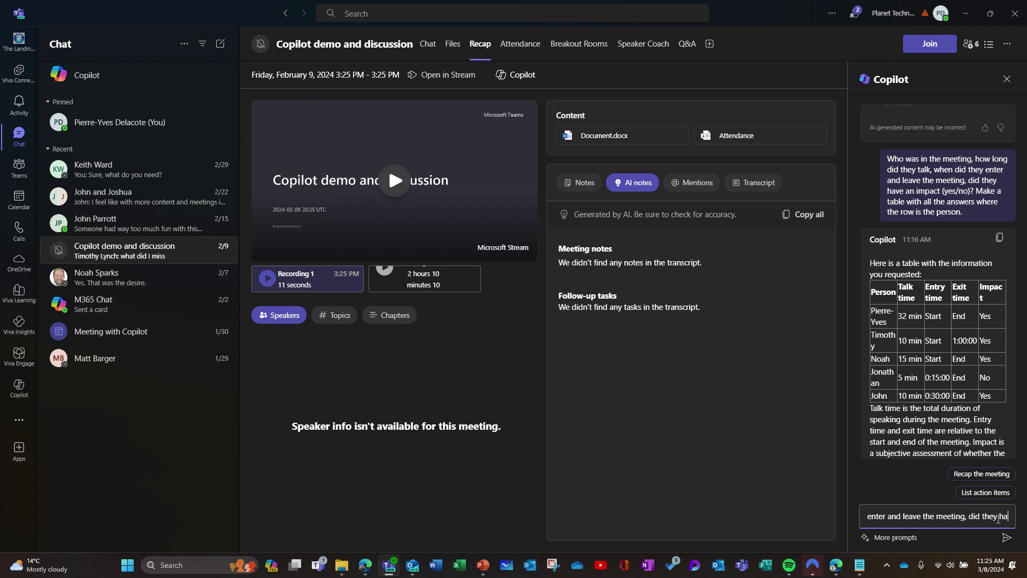
key("Right")
key("Right")
key("Right")
key("Right")
key("Right")
key("Right")
key("Right")
key("Right")
key("Right")
key("Right")
key("Right")
key("Right")
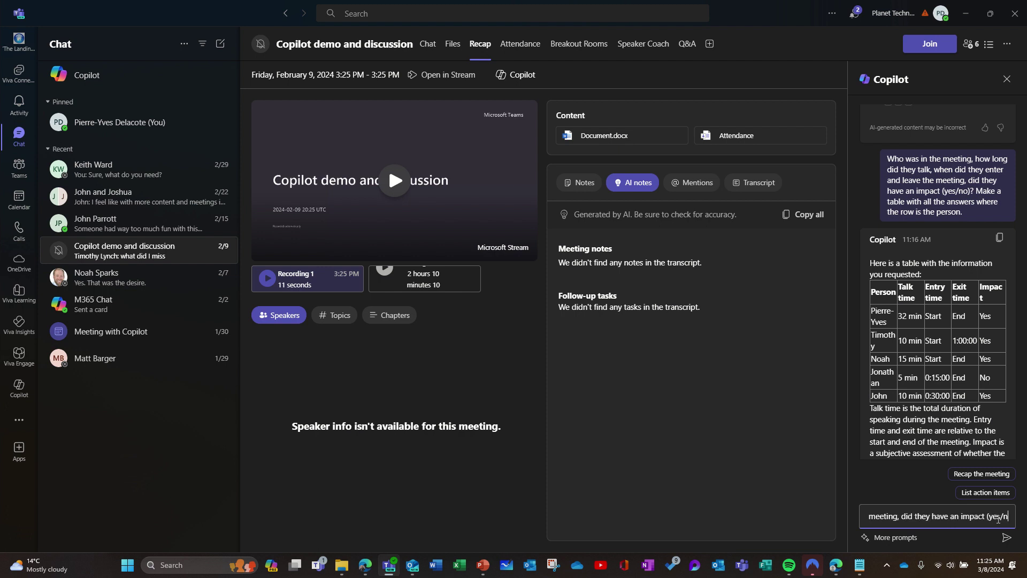
key("Right")
key("Right")
key("Right")
key("Right")
key("Right")
key("Right")
key("Right")
key("Right")
key("Right")
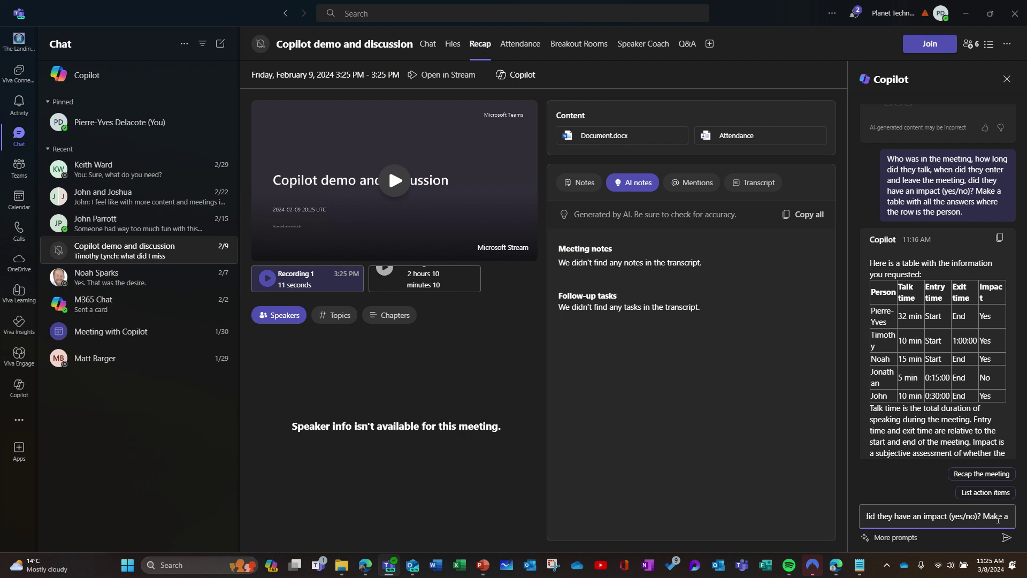
Step: Add 'Waht was the main topic they address in two words?' after the '(yes/no)?' impact question
key("Left")
key("Left")
key("Left")
type("Wah")
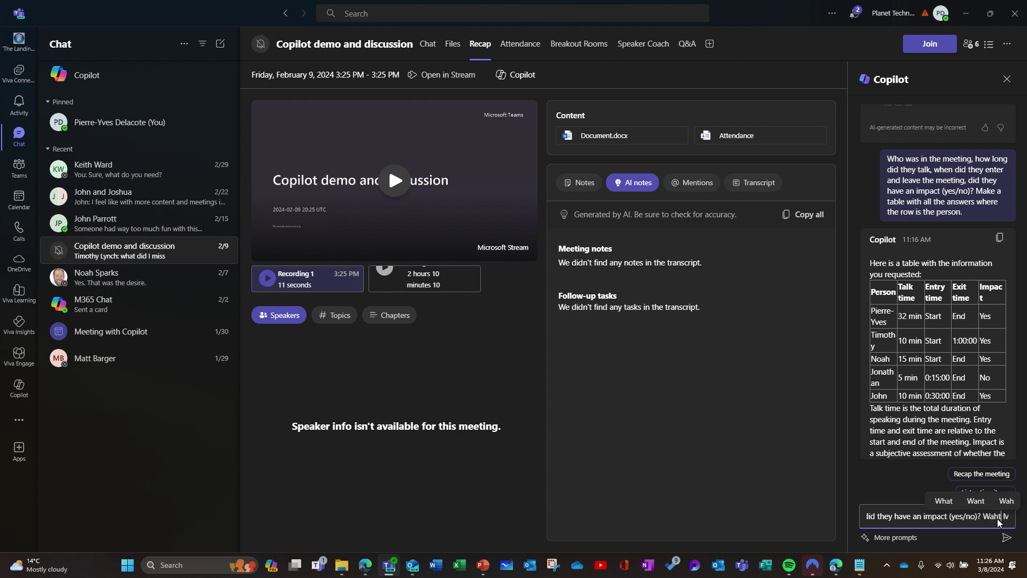
type("t ")
type("wa")
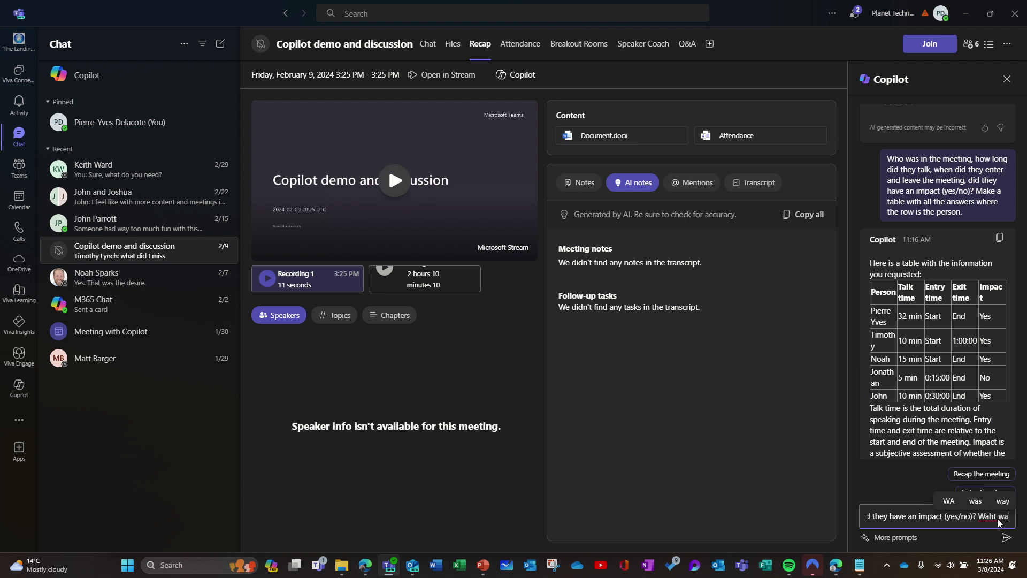
type("s the mai")
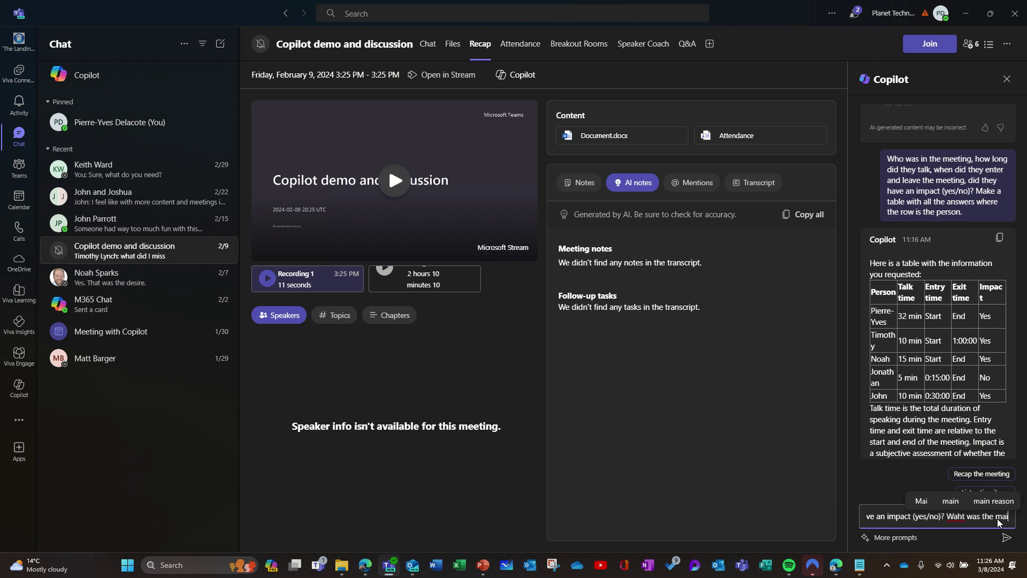
type("n topic ")
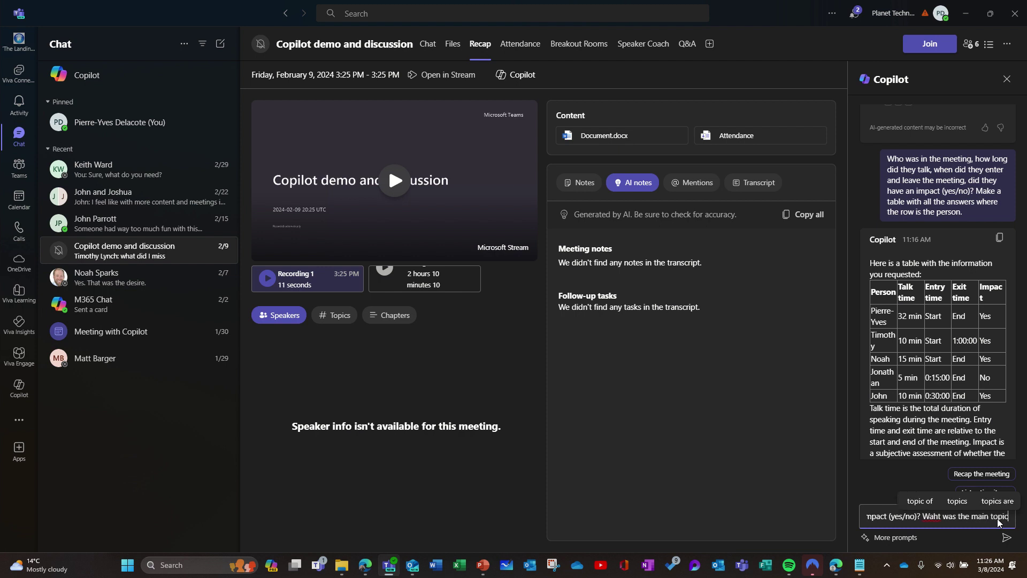
type("they addr")
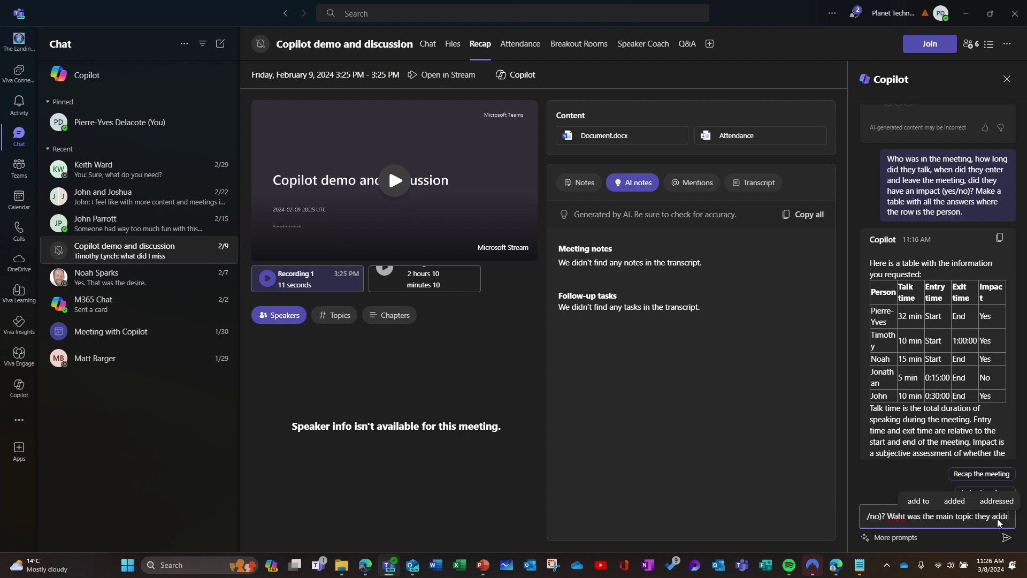
type("ess in ")
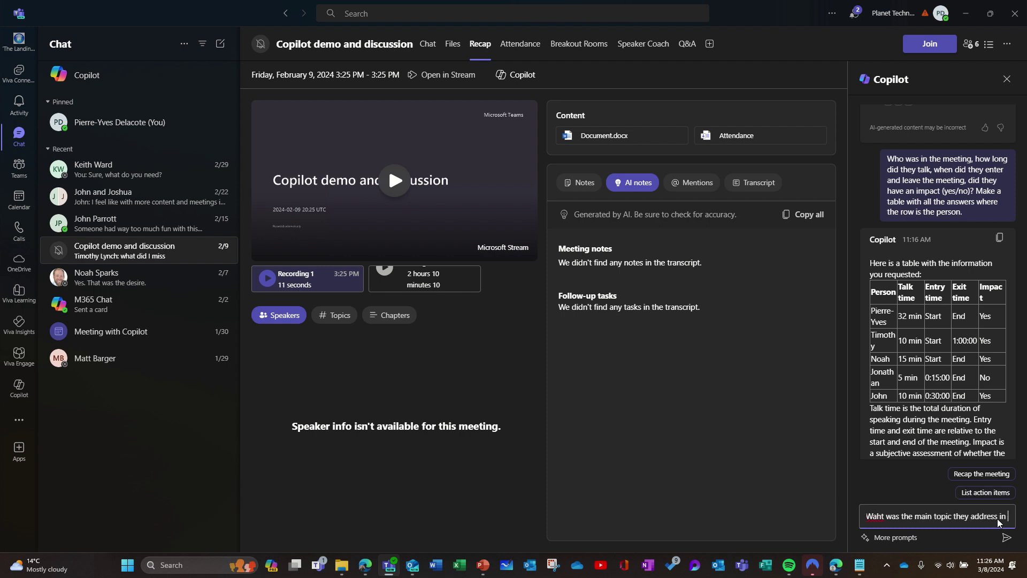
type("two ")
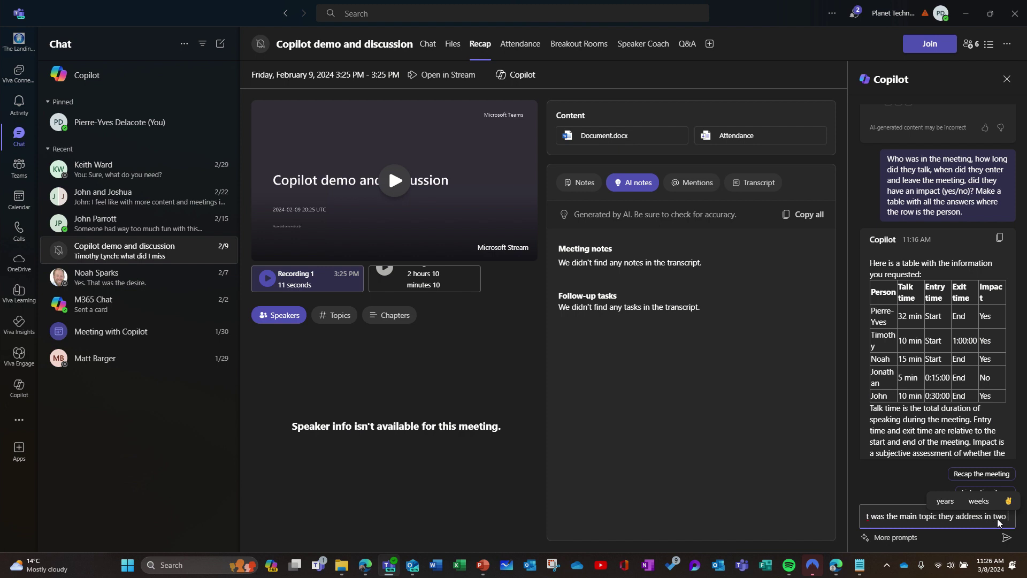
type("words")
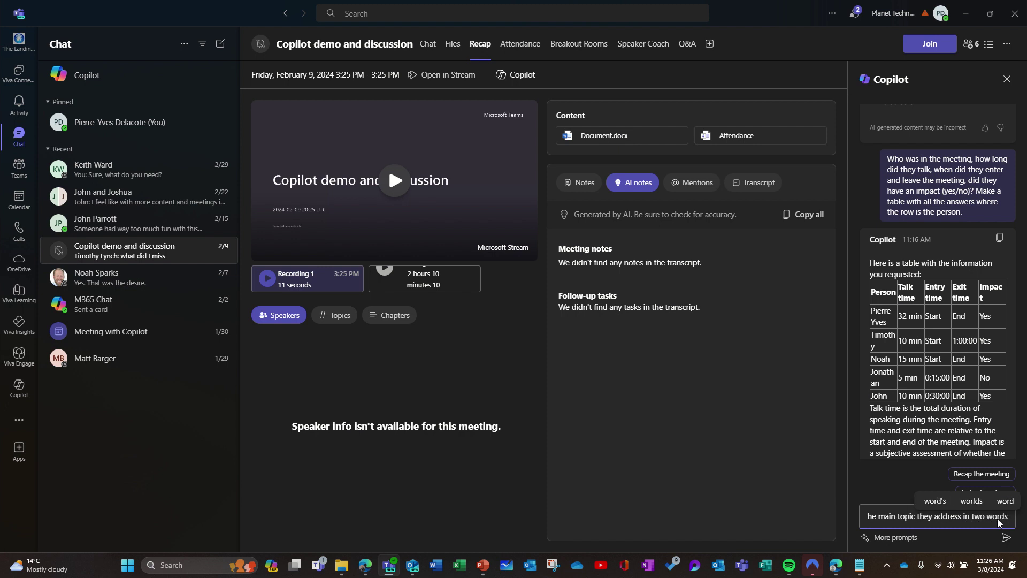
type("?")
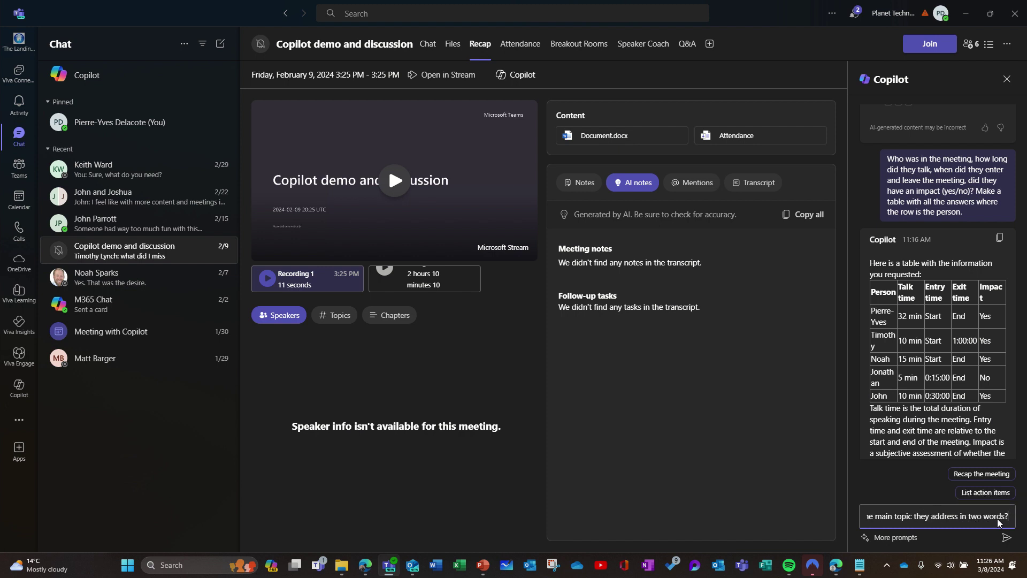
Step: Send the extended participant-table prompt, now asking each person's main topic, to Copilot
key("Return")
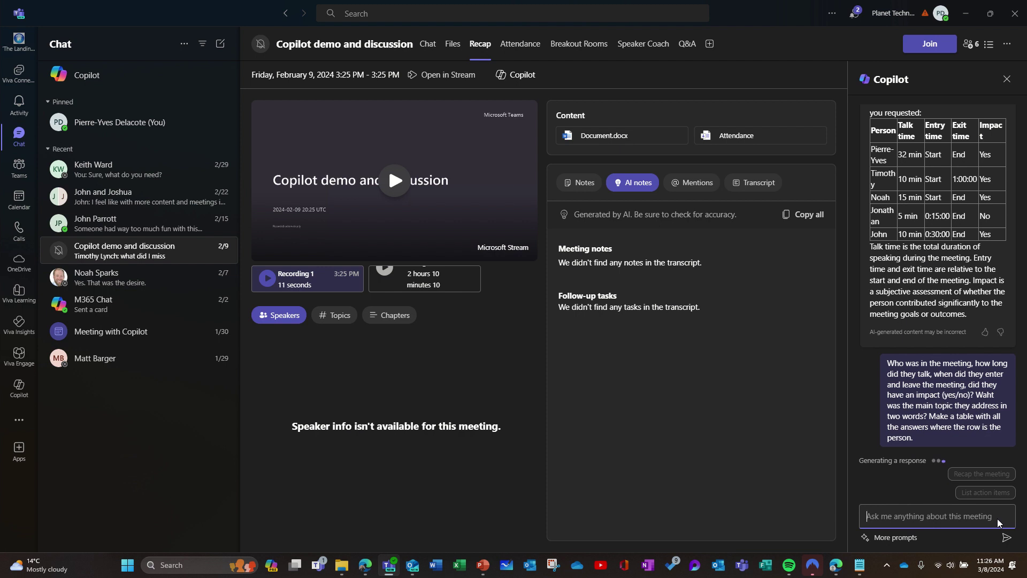